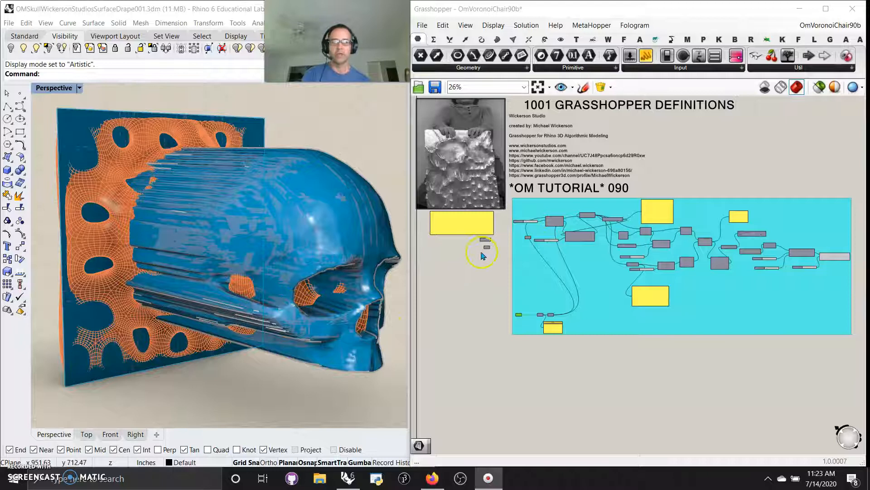
# Swap the hidden and visible objects in Rhino and set the Perspective viewport to Shaded display mode.
pyautogui.scroll(4, 548, 312)
pyautogui.moveTo(491, 346); pyautogui.dragTo(566, 342, button='right')
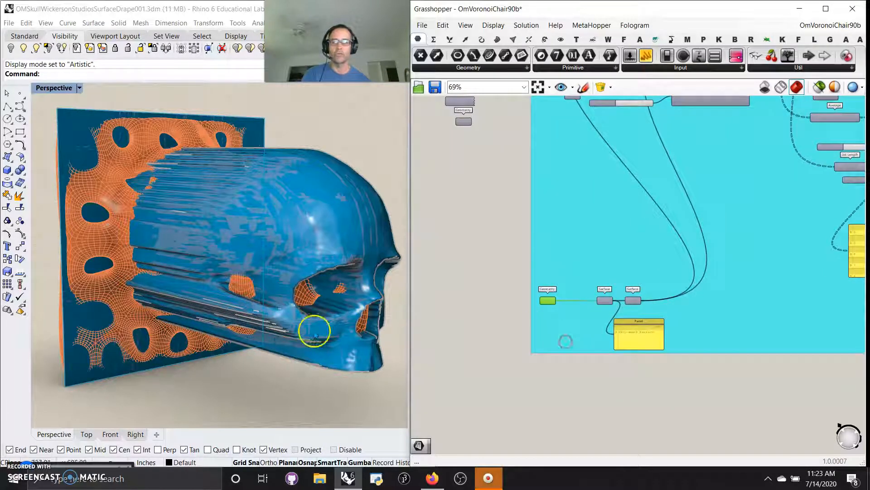
pyautogui.click(61, 48)
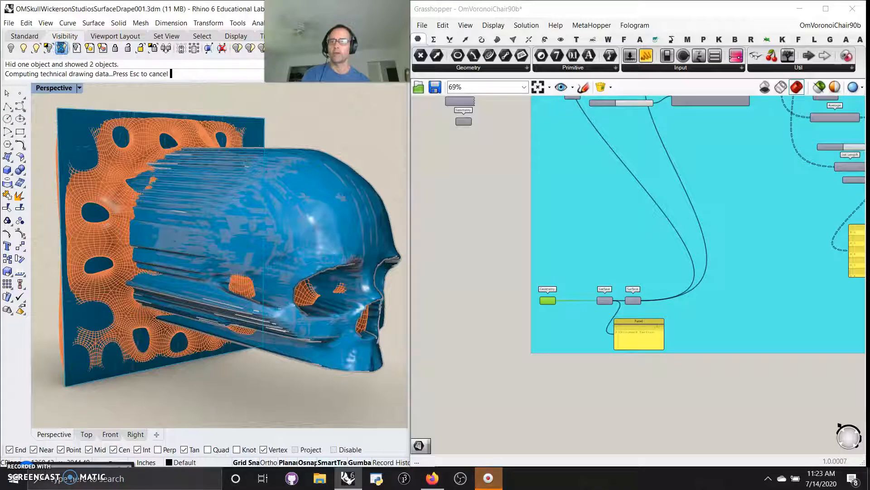
pyautogui.click(117, 131)
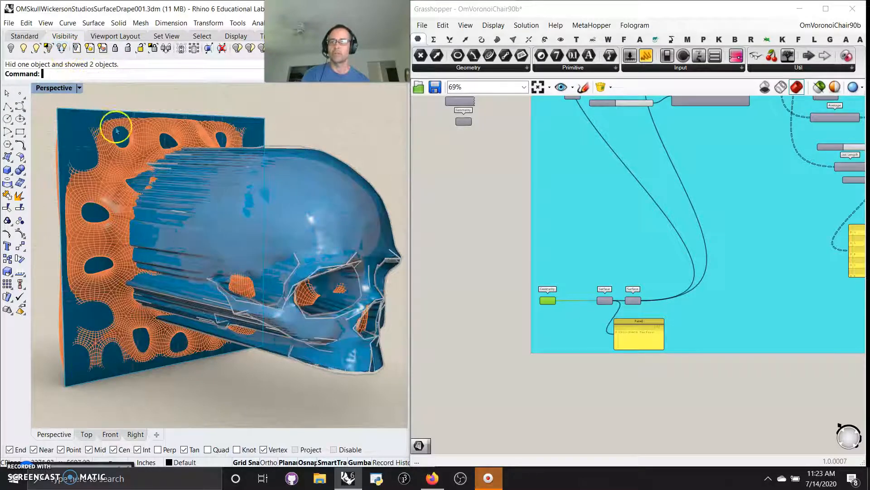
pyautogui.click(54, 88)
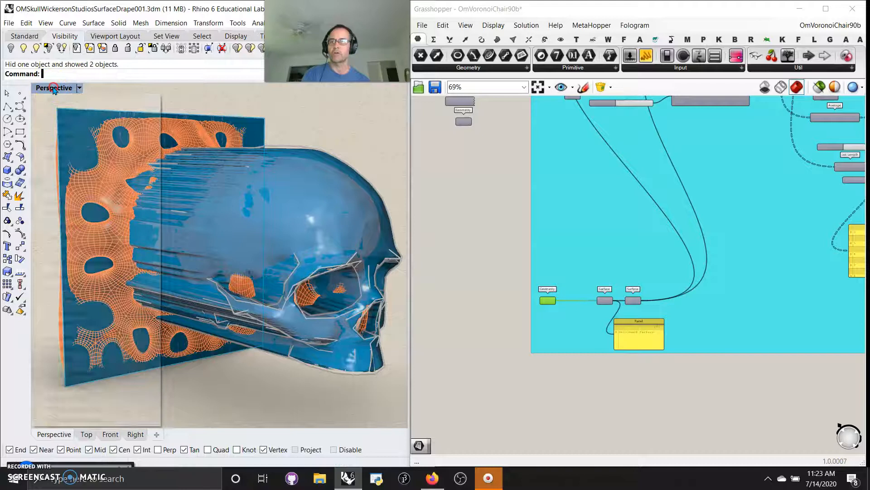
pyautogui.click(56, 125)
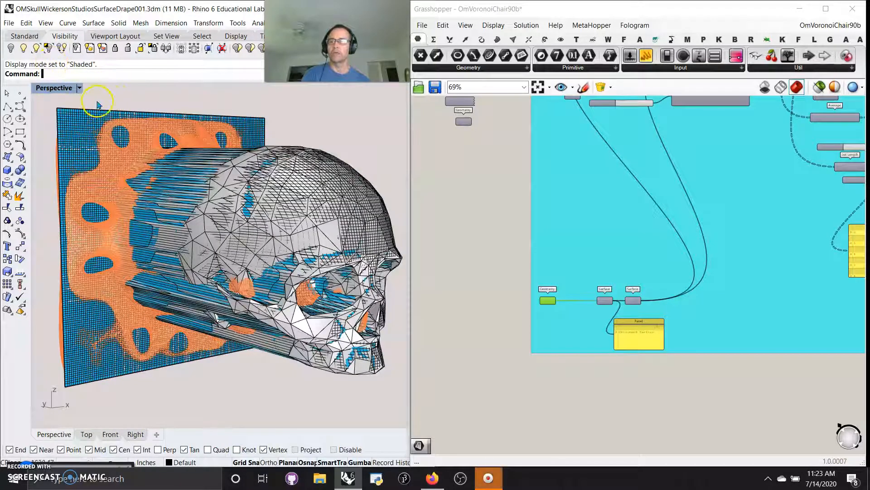
# Swap visibility between the original skull mesh and the draped skull surface, and hide the draped surface.
pyautogui.click(62, 48)
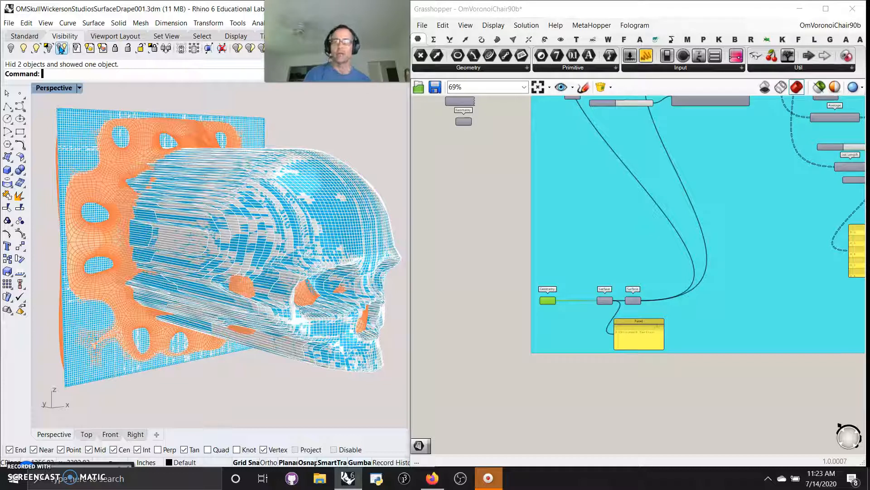
pyautogui.click(62, 49)
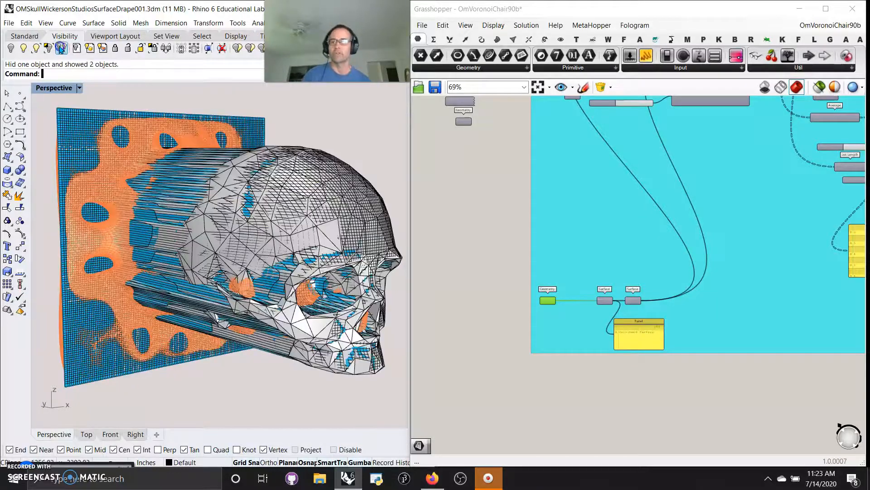
pyautogui.click(62, 49)
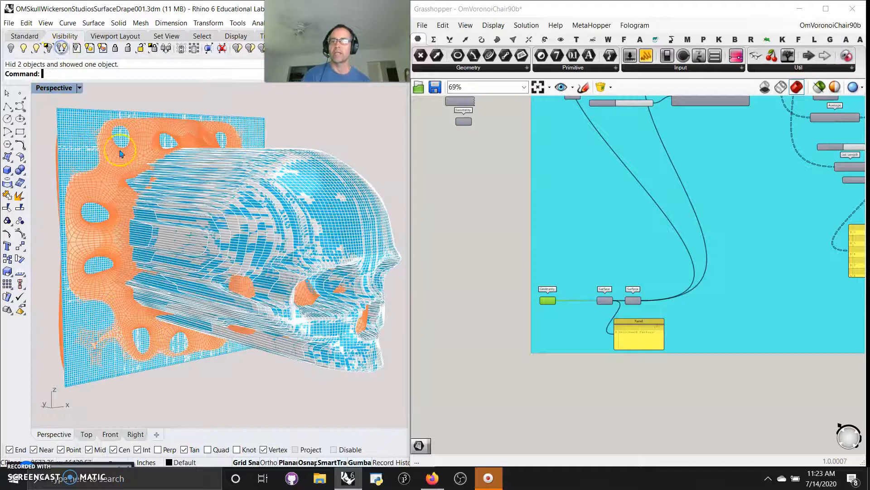
pyautogui.click(198, 200)
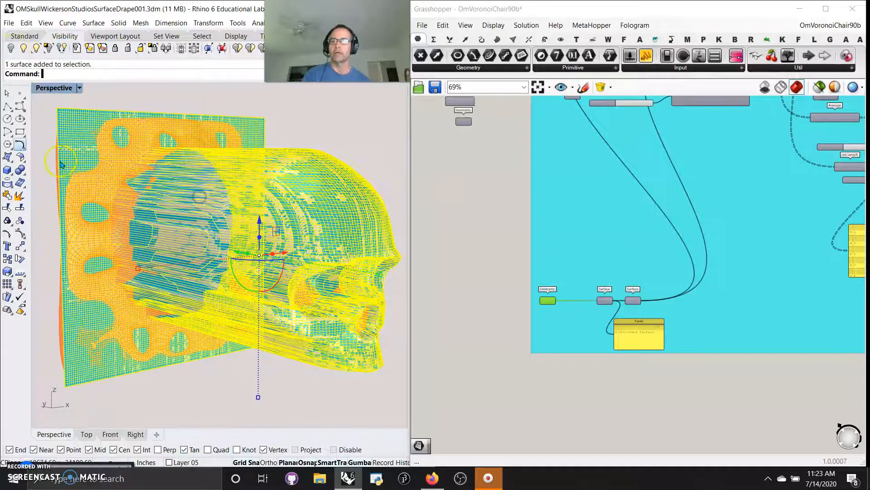
pyautogui.click(11, 48)
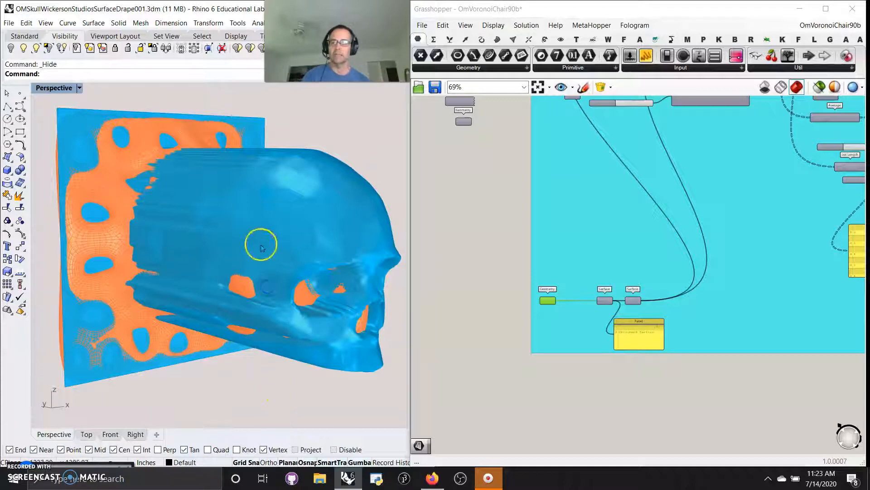
# Turn off the preview of the source Geometry parameter in Grasshopper and inspect the orange mesh in the Perspective viewport.
pyautogui.rightClick(547, 300)
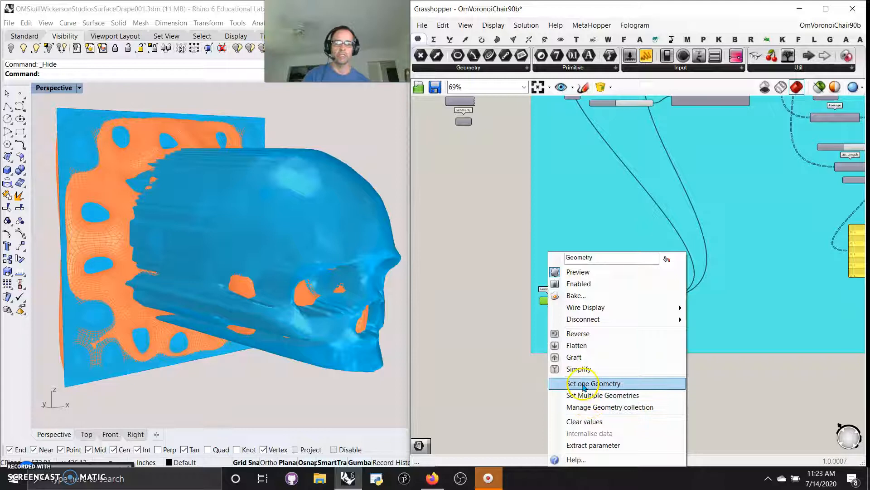
pyautogui.click(578, 272)
pyautogui.moveTo(307, 379); pyautogui.dragTo(304, 379, button='right')
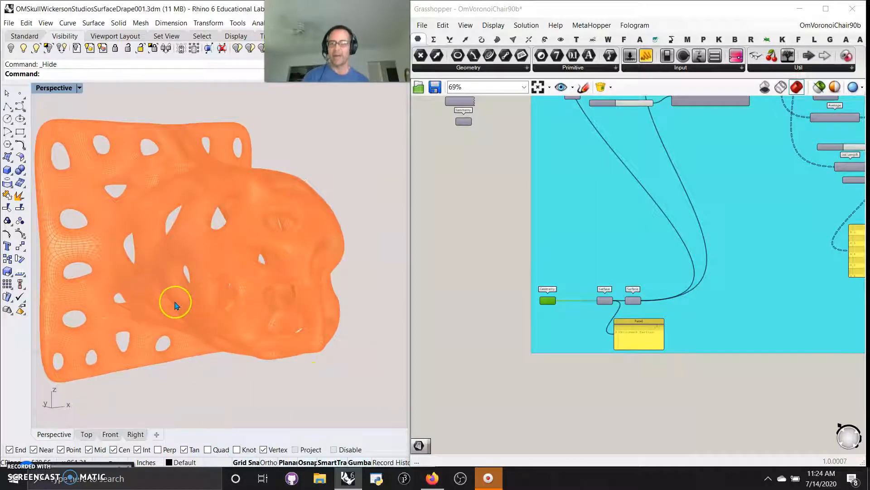
pyautogui.scroll(3, 188, 301)
pyautogui.scroll(-3, 200, 310)
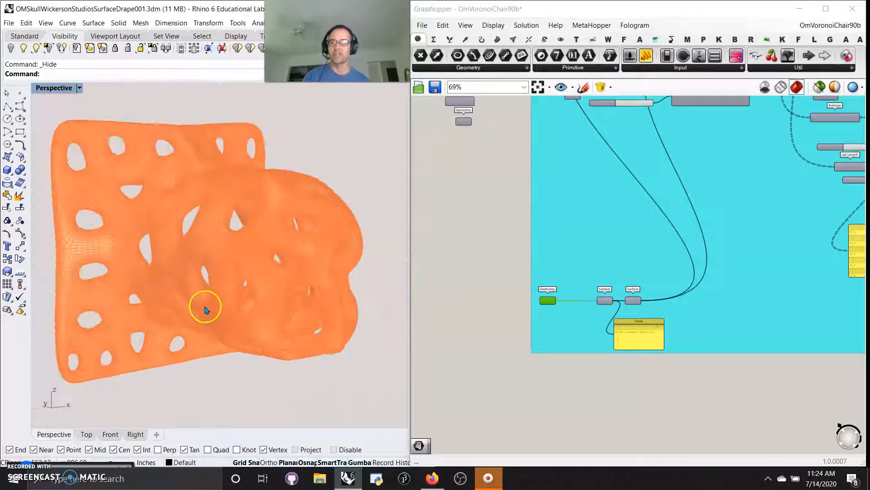
pyautogui.moveTo(204, 333); pyautogui.dragTo(216, 345, button='right')
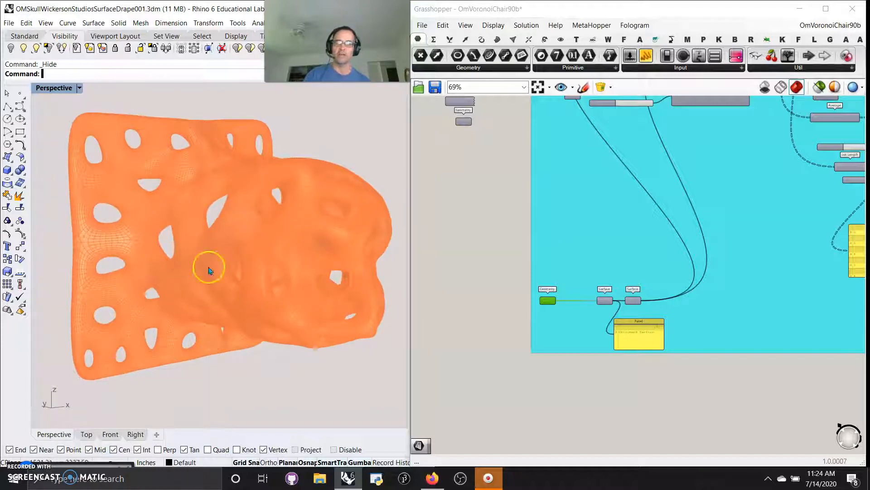
# Limit the preview to selected components and show the points generated by Populate Geometry.
pyautogui.moveTo(656, 409); pyautogui.dragTo(596, 421, button='right')
pyautogui.scroll(-4, 592, 419)
pyautogui.moveTo(608, 306); pyautogui.dragTo(572, 373, button='right')
pyautogui.scroll(2, 562, 352)
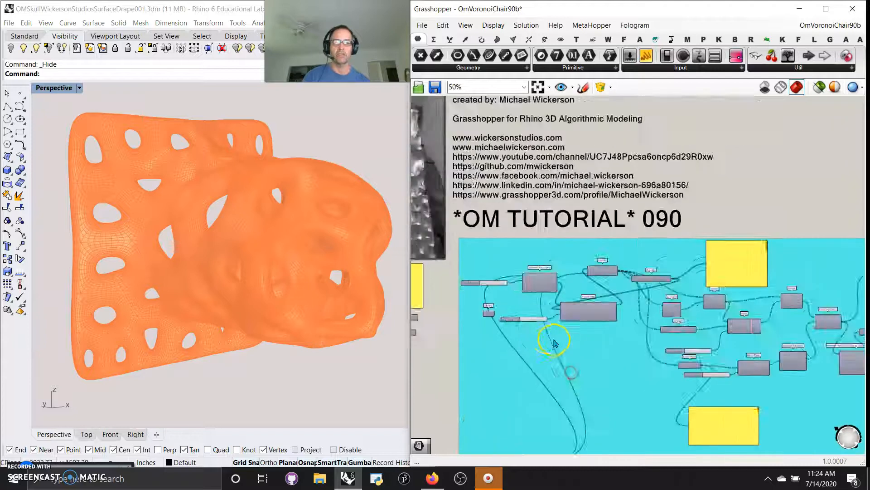
pyautogui.scroll(5, 554, 344)
pyautogui.moveTo(502, 281); pyautogui.dragTo(622, 284, button='right')
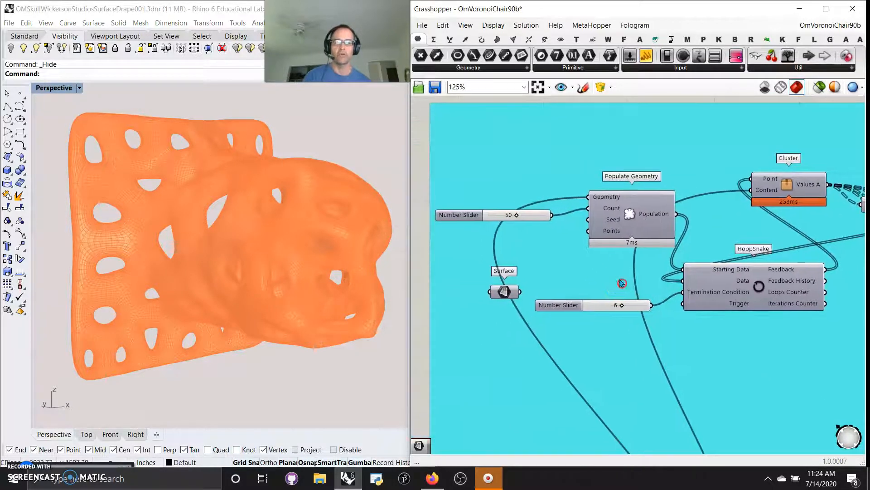
pyautogui.click(833, 88)
pyautogui.click(633, 213)
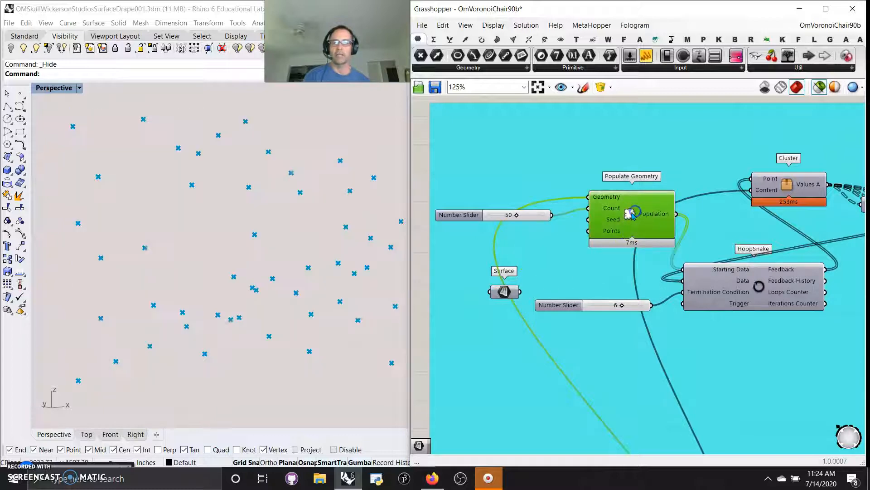
# Preview the output points of the Cluster above HoopSnake and open that cluster for editing.
pyautogui.moveTo(615, 282); pyautogui.dragTo(460, 258, button='right')
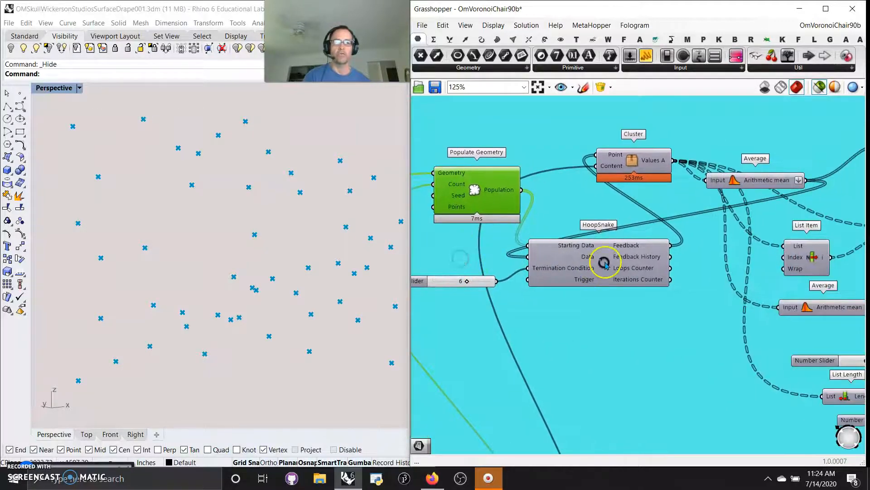
pyautogui.moveTo(552, 305); pyautogui.dragTo(581, 349, button='right')
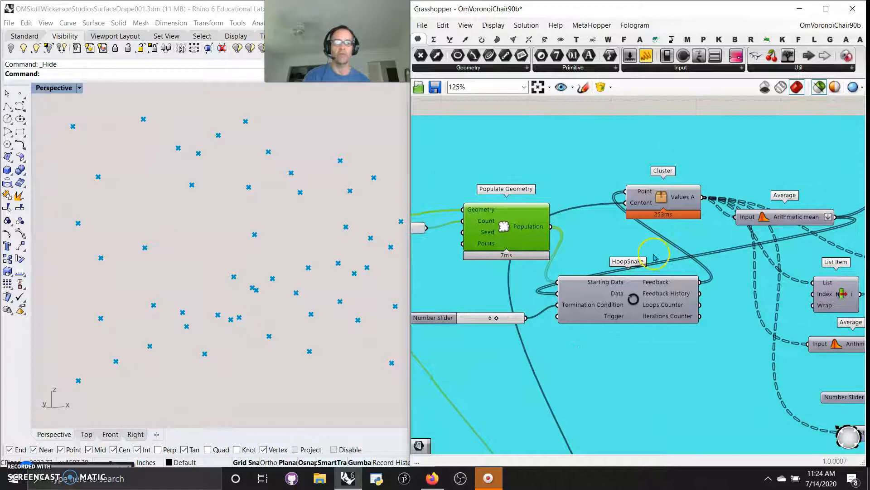
pyautogui.click(662, 199)
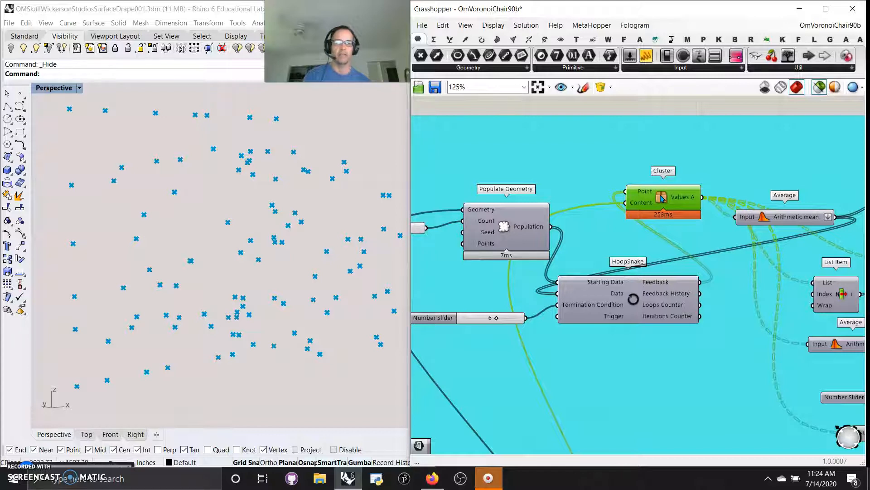
pyautogui.doubleClick(662, 199)
pyautogui.doubleClick(662, 198)
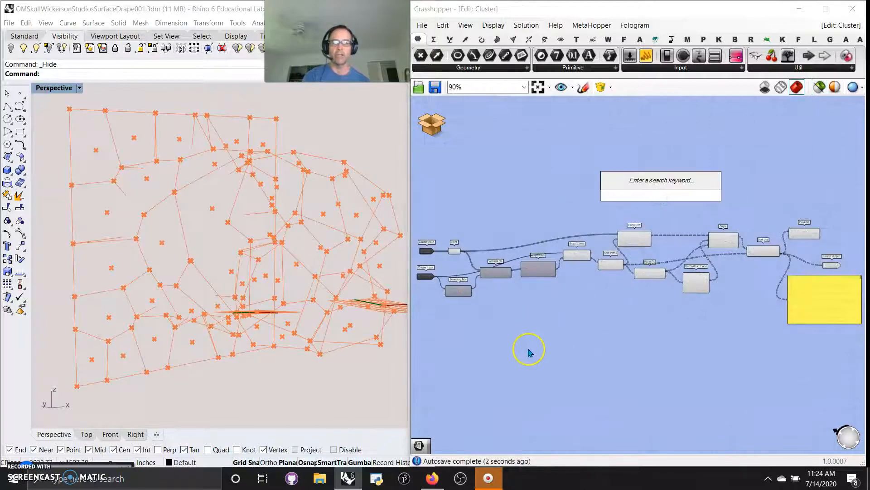
# Examine the start of the cluster network, from the Point and Content inputs through Bounding Box and Voronoi 3D.
pyautogui.scroll(4, 529, 355)
pyautogui.moveTo(517, 300); pyautogui.dragTo(617, 425, button='right')
pyautogui.moveTo(556, 380); pyautogui.dragTo(654, 377, button='right')
pyautogui.moveTo(591, 291); pyautogui.dragTo(503, 270, button='right')
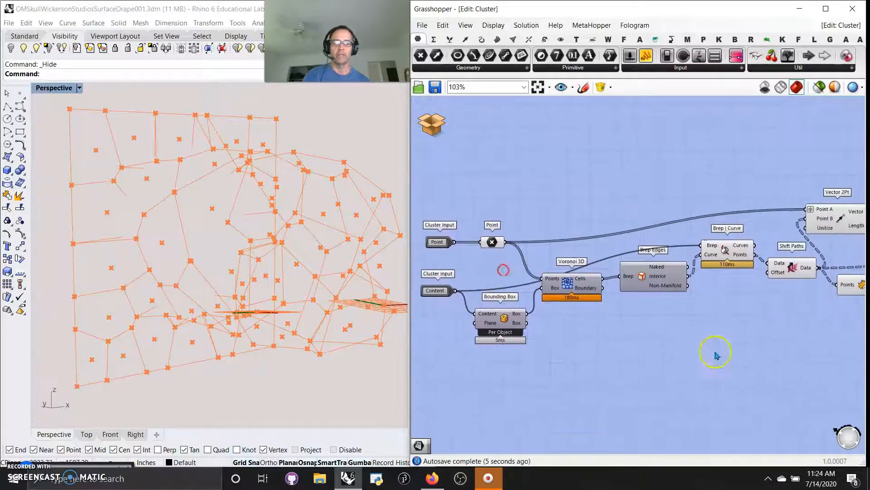
pyautogui.moveTo(764, 375); pyautogui.dragTo(612, 348, button='right')
pyautogui.moveTo(741, 343); pyautogui.dragTo(693, 375, button='right')
pyautogui.moveTo(610, 361); pyautogui.dragTo(663, 334, button='right')
pyautogui.moveTo(535, 352); pyautogui.dragTo(698, 356, button='right')
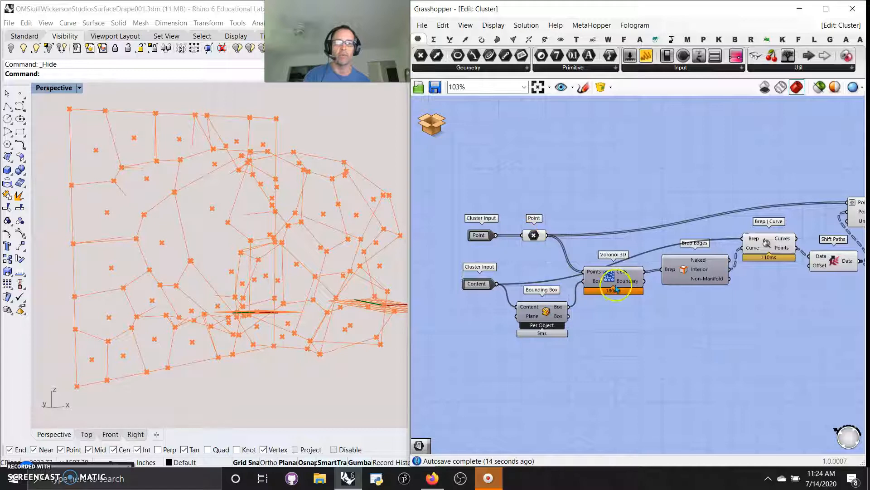
# Trace the cluster from Brep Edges through Plane Fit, Angle and Sort List to its output, and return to the parent definition.
pyautogui.moveTo(716, 326); pyautogui.dragTo(629, 334, button='right')
pyautogui.moveTo(612, 284); pyautogui.dragTo(601, 315, button='right')
pyautogui.moveTo(669, 305); pyautogui.dragTo(607, 295, button='right')
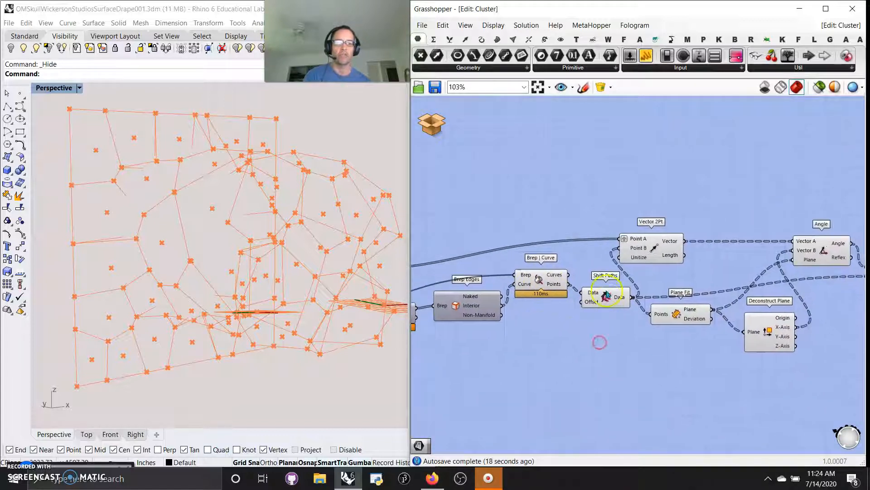
pyautogui.moveTo(709, 374); pyautogui.dragTo(634, 389, button='right')
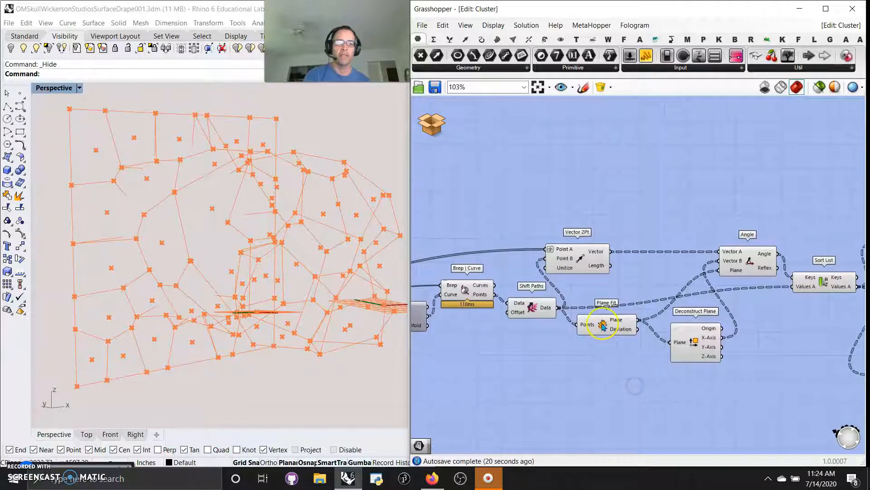
pyautogui.moveTo(689, 399); pyautogui.dragTo(609, 373, button='right')
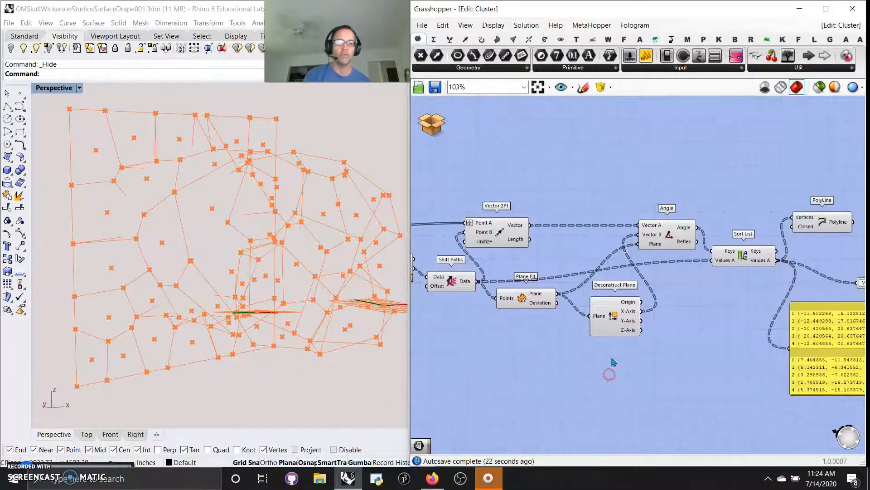
pyautogui.moveTo(712, 341); pyautogui.dragTo(557, 369, button='right')
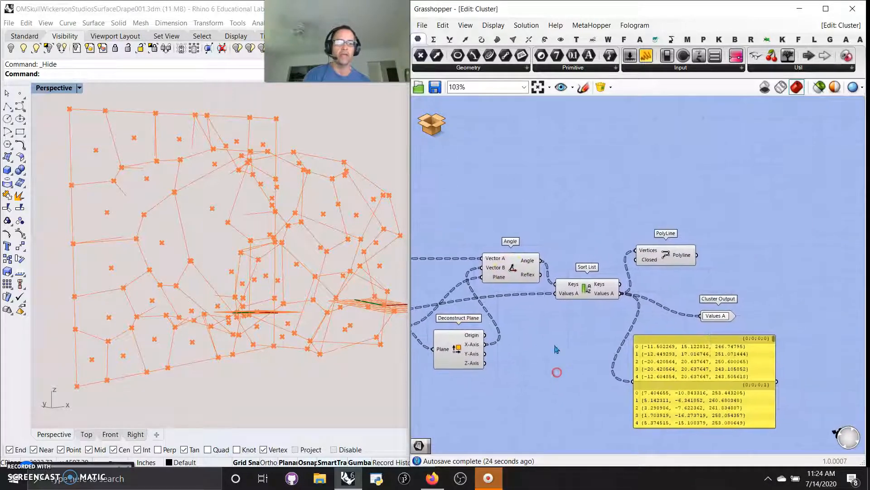
pyautogui.click(668, 255)
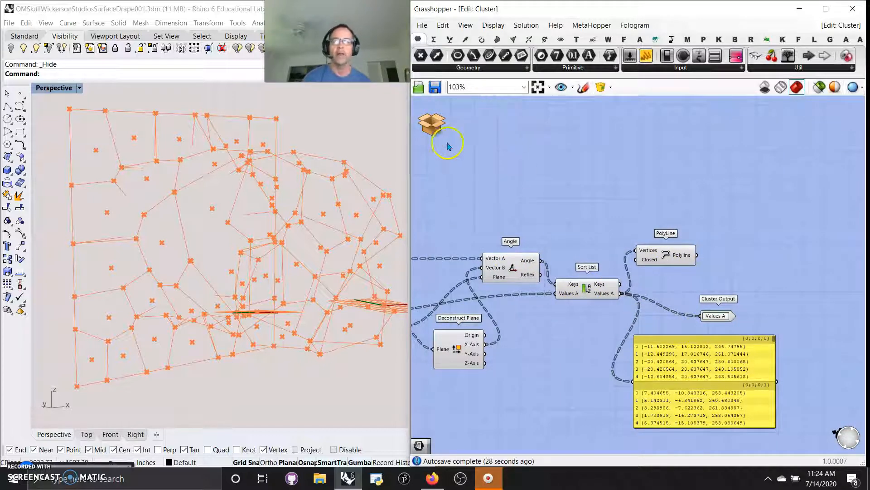
pyautogui.click(433, 126)
pyautogui.click(452, 160)
# Examine the components fed by the cluster, from Average and List Item through Scale, Merge and Mesh Plane to Construct Mesh.
pyautogui.moveTo(617, 248); pyautogui.dragTo(475, 194, button='right')
pyautogui.moveTo(636, 282); pyautogui.dragTo(560, 300, button='right')
pyautogui.moveTo(494, 310); pyautogui.dragTo(459, 290, button='right')
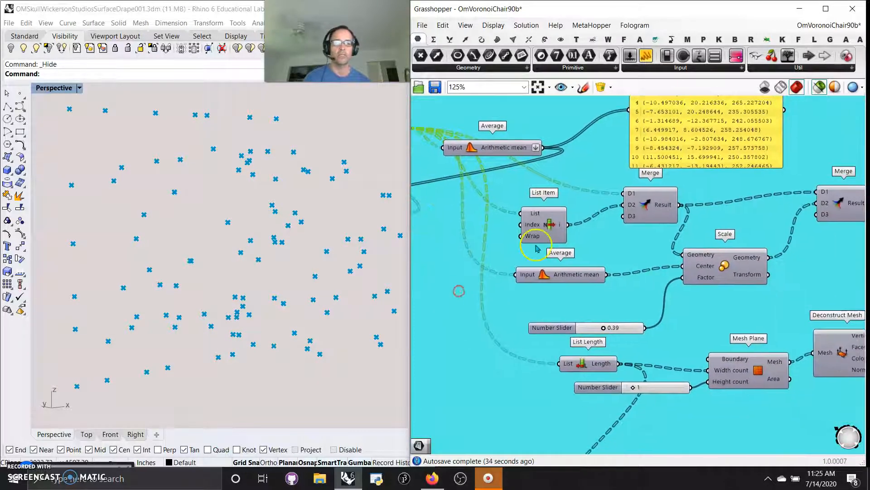
pyautogui.moveTo(641, 301); pyautogui.dragTo(672, 370, button='right')
pyautogui.moveTo(656, 324); pyautogui.dragTo(781, 347, button='right')
pyautogui.moveTo(664, 309); pyautogui.dragTo(473, 240, button='right')
pyautogui.moveTo(756, 253); pyautogui.dragTo(563, 223, button='right')
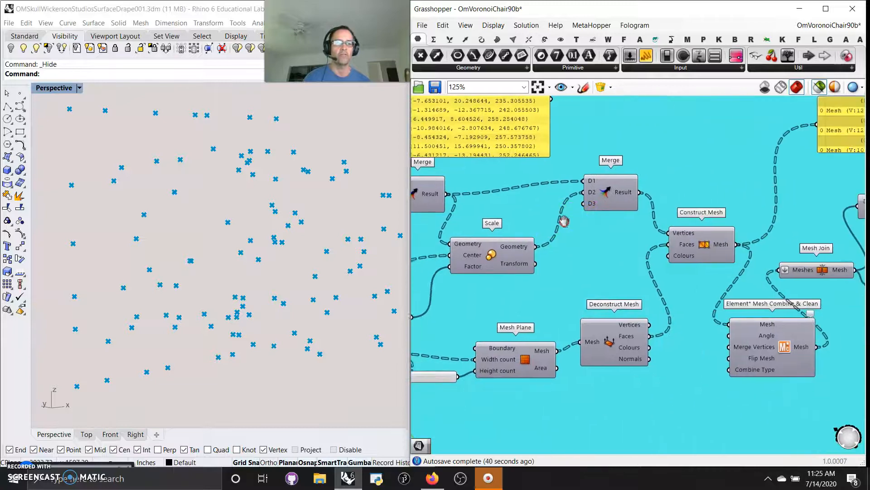
pyautogui.moveTo(625, 277); pyautogui.dragTo(746, 222, button='right')
pyautogui.moveTo(614, 252); pyautogui.dragTo(774, 309, button='right')
pyautogui.moveTo(474, 262); pyautogui.dragTo(601, 297, button='right')
# Reopen the cluster to examine the Point A input of Vector 2Pt, and return to the parent definition's Scale and Mesh Plane section.
pyautogui.click(550, 164)
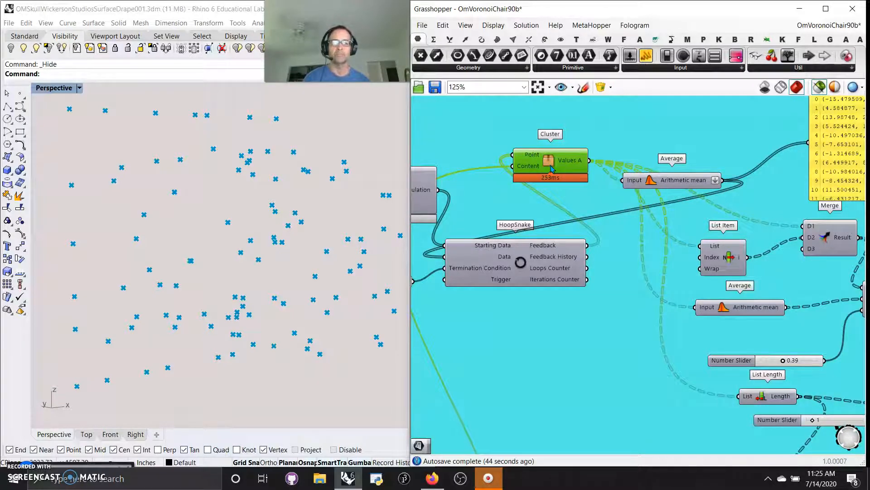
pyautogui.doubleClick(550, 166)
pyautogui.moveTo(510, 192); pyautogui.dragTo(752, 152, button='right')
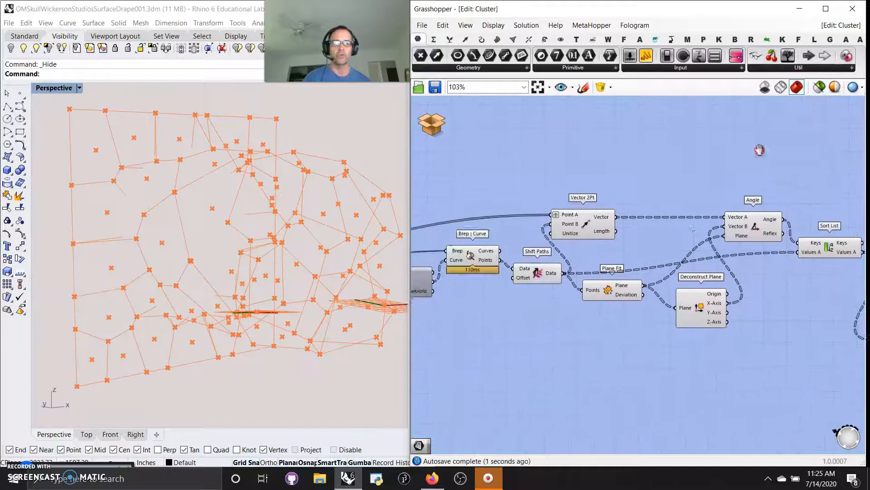
pyautogui.moveTo(461, 172); pyautogui.dragTo(541, 194, button='right')
pyautogui.scroll(4, 626, 240)
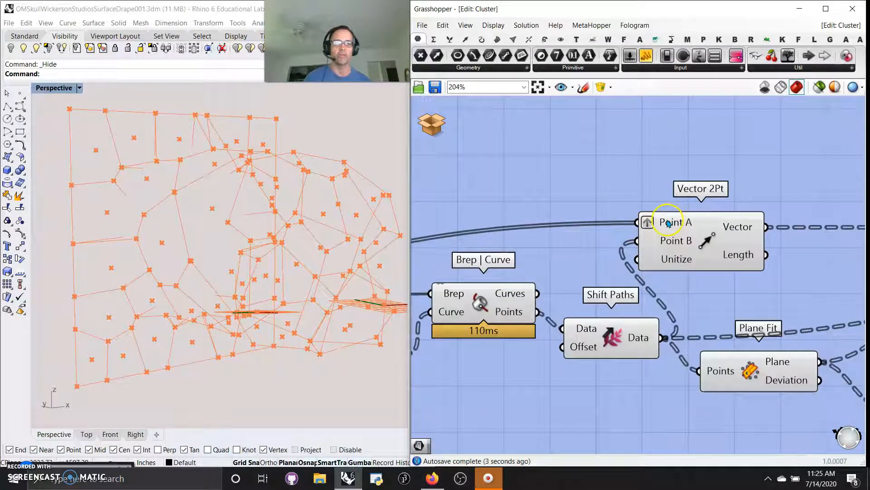
pyautogui.moveTo(581, 173); pyautogui.dragTo(515, 202, button='right')
pyautogui.scroll(-5, 542, 193)
pyautogui.moveTo(625, 209); pyautogui.dragTo(530, 217, button='right')
pyautogui.click(432, 124)
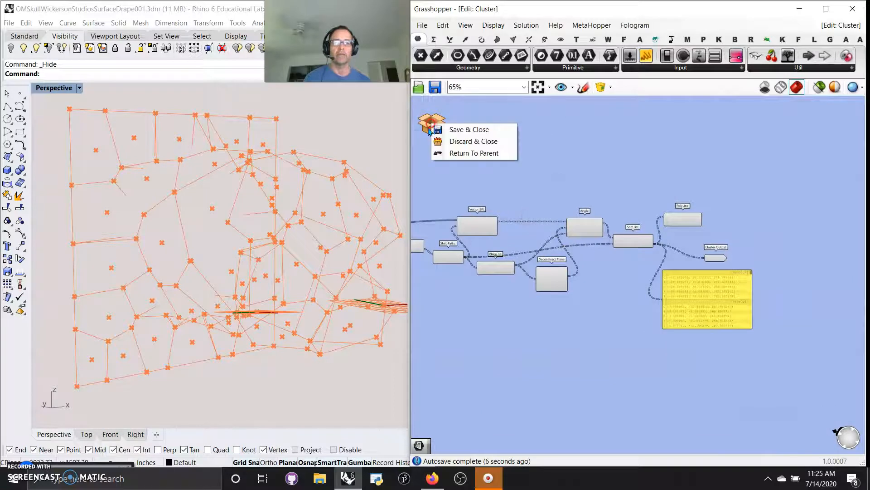
pyautogui.click(453, 153)
pyautogui.moveTo(648, 257); pyautogui.dragTo(545, 216, button='right')
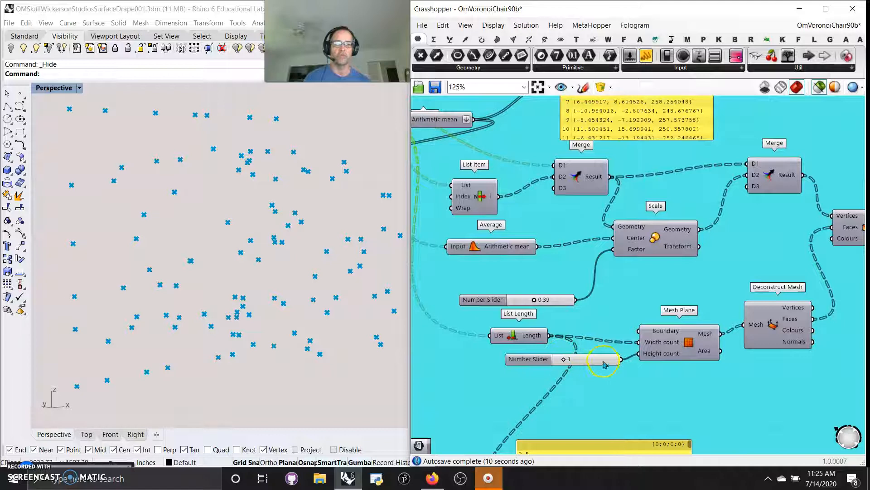
# Examine the components from Construct Mesh through Mesh Combine & Clean, Mesh Join and the welds, and preview the Mesh Thicken output.
pyautogui.moveTo(722, 398); pyautogui.dragTo(575, 328, button='right')
pyautogui.moveTo(699, 324); pyautogui.dragTo(550, 344, button='right')
pyautogui.moveTo(691, 304); pyautogui.dragTo(650, 301, button='right')
pyautogui.moveTo(518, 377); pyautogui.dragTo(605, 358, button='right')
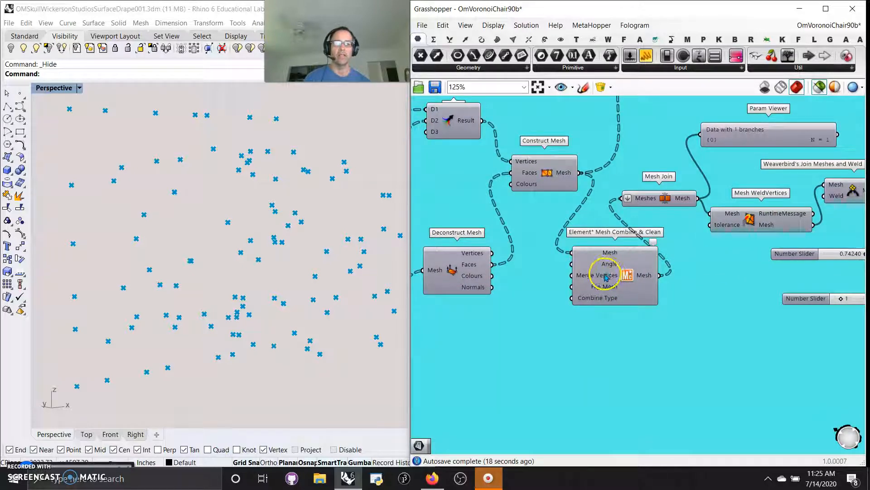
pyautogui.moveTo(721, 291); pyautogui.dragTo(561, 325, button='right')
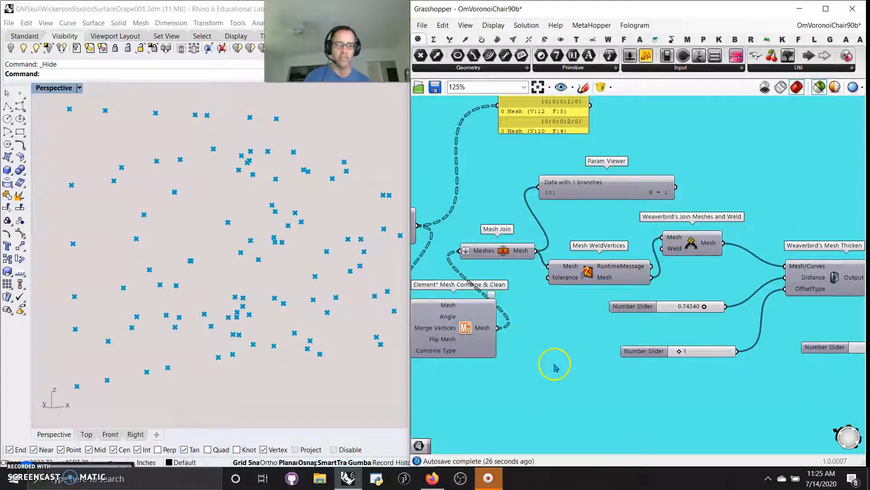
pyautogui.moveTo(553, 363); pyautogui.dragTo(503, 355, button='right')
pyautogui.click(795, 275)
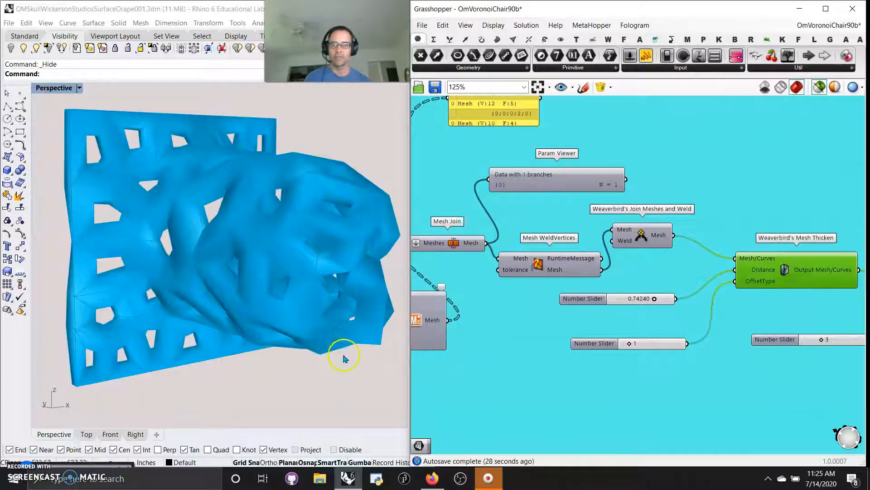
# Set the Distance value feeding Weaverbird's Mesh Thicken to 0.28640 and inspect the skull mesh.
pyautogui.moveTo(679, 393); pyautogui.dragTo(586, 365, button='right')
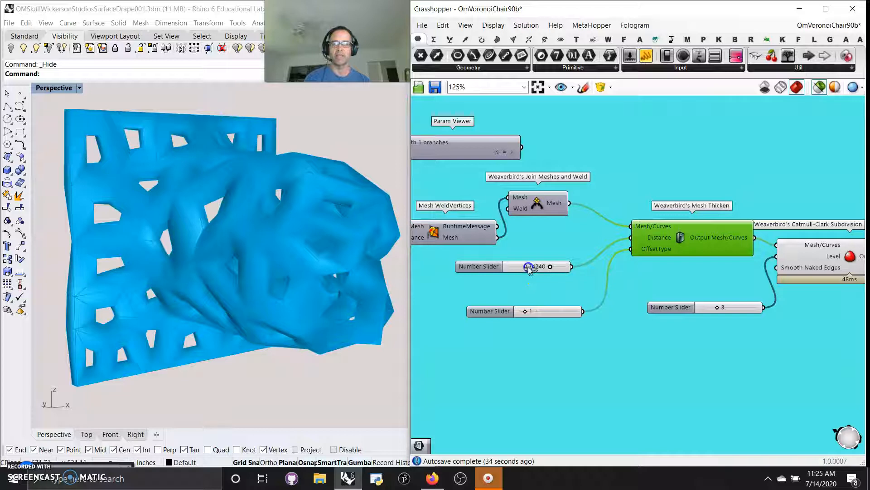
pyautogui.moveTo(529, 268); pyautogui.dragTo(526, 271)
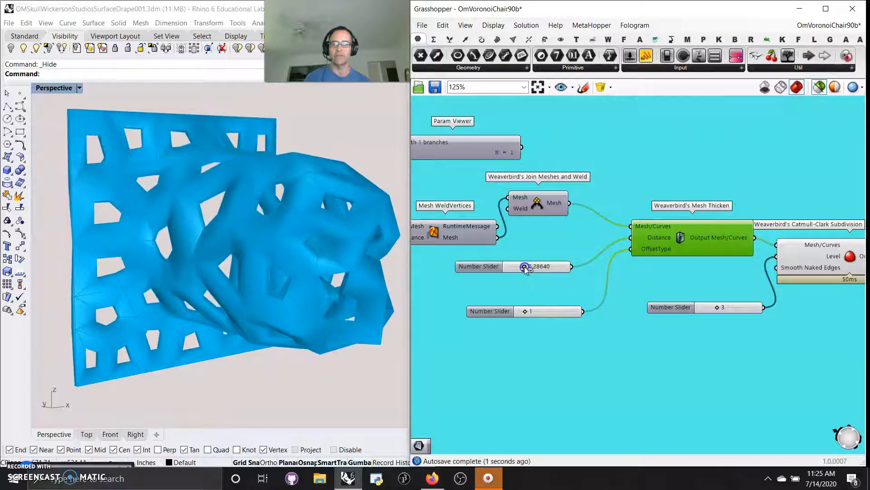
pyautogui.moveTo(194, 288)
pyautogui.mouseDown(button='right')
pyautogui.moveTo(272, 303)
pyautogui.moveTo(267, 318)
pyautogui.moveTo(181, 296)
pyautogui.moveTo(191, 298)
pyautogui.mouseUp(button='right')
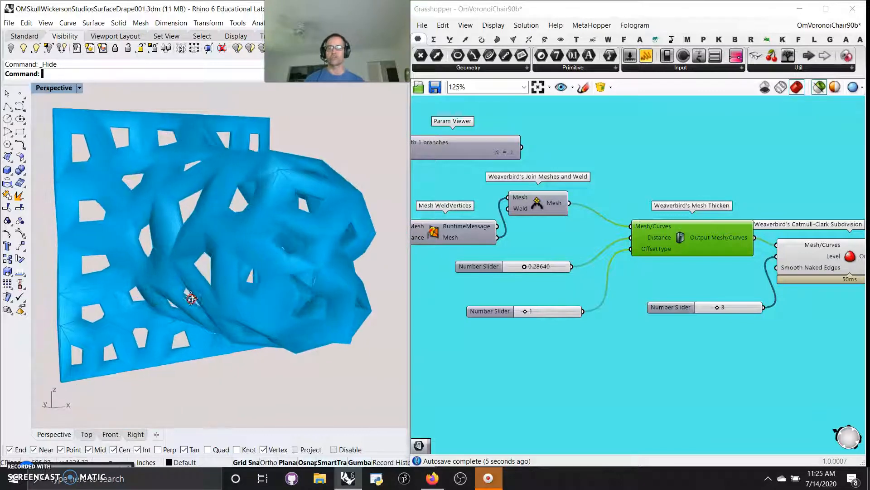
# Preview Weaverbird's Catmull-Clark Subdivision, try a lower subdivision level, and set the level to 2.
pyautogui.moveTo(767, 369); pyautogui.dragTo(651, 327, button='right')
pyautogui.click(723, 230)
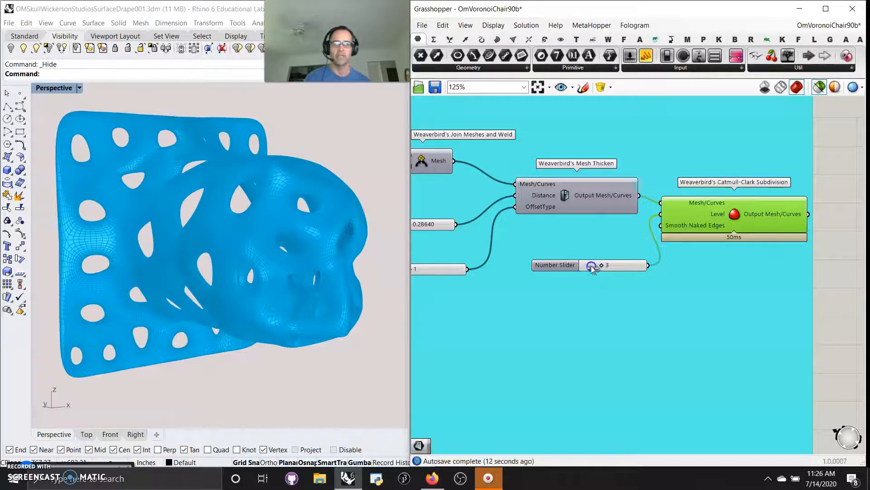
pyautogui.moveTo(592, 266); pyautogui.dragTo(591, 266)
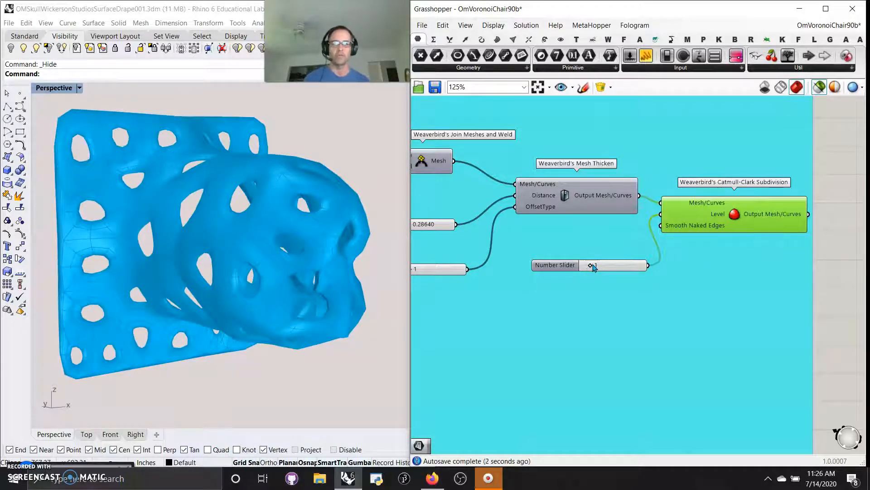
pyautogui.moveTo(593, 267); pyautogui.dragTo(597, 268)
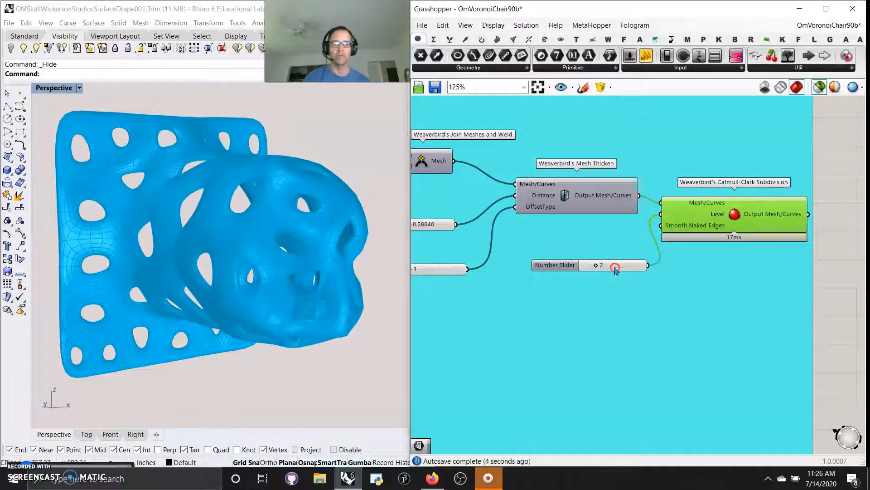
# Change the subdivision level slider's numeric domain to a minimum of -1 and a maximum of 4.
pyautogui.rightClick(615, 271)
pyautogui.click(640, 316)
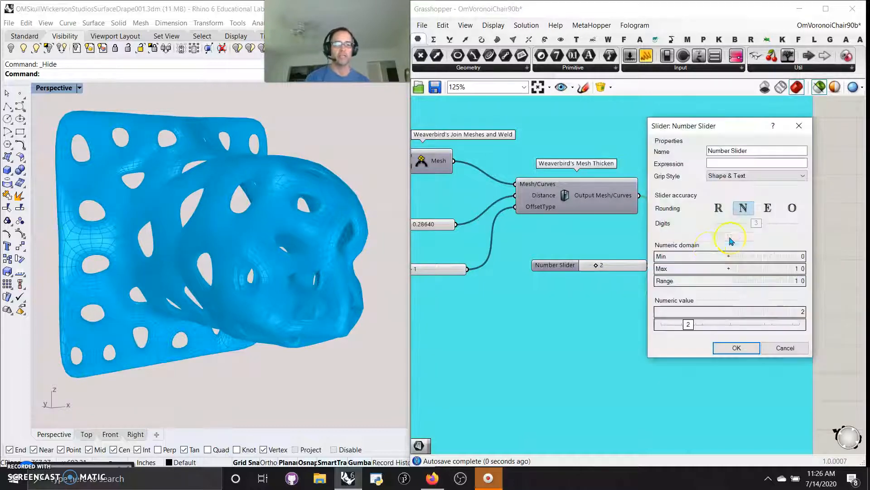
pyautogui.moveTo(797, 268); pyautogui.dragTo(800, 244)
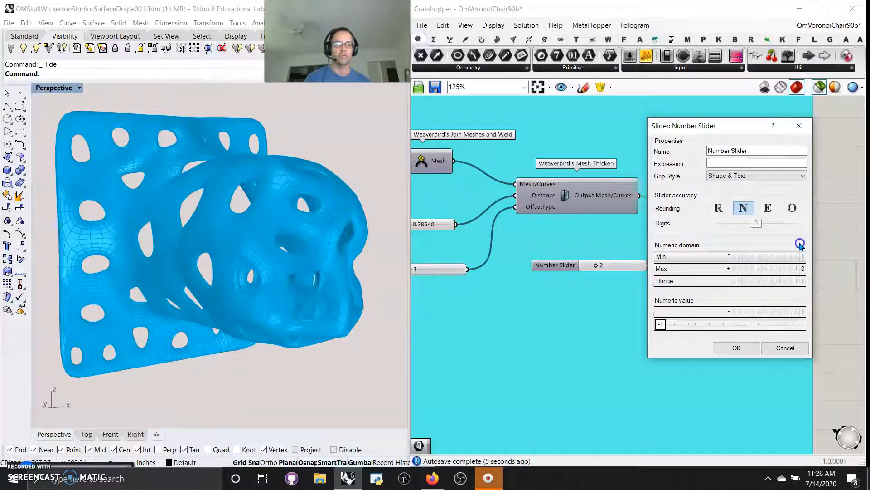
pyautogui.click(801, 269)
pyautogui.moveTo(804, 238); pyautogui.dragTo(801, 229)
pyautogui.moveTo(796, 275); pyautogui.dragTo(796, 277)
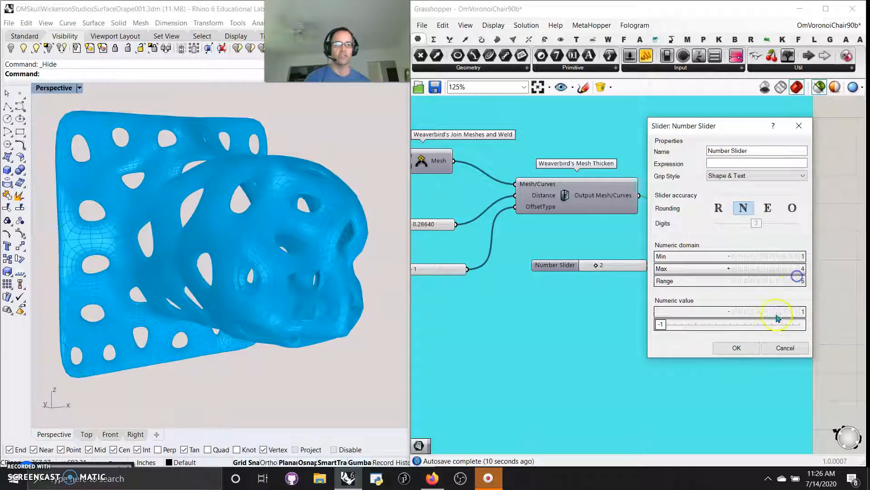
pyautogui.click(737, 348)
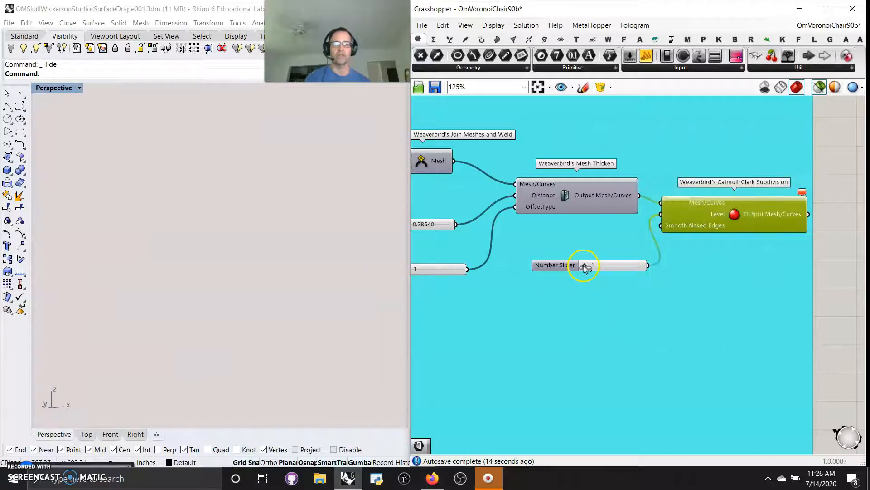
# Set the subdivision level to 4 and check the minimum limit in the slider's settings.
pyautogui.moveTo(641, 268); pyautogui.dragTo(619, 267)
pyautogui.rightClick(620, 266)
pyautogui.click(649, 312)
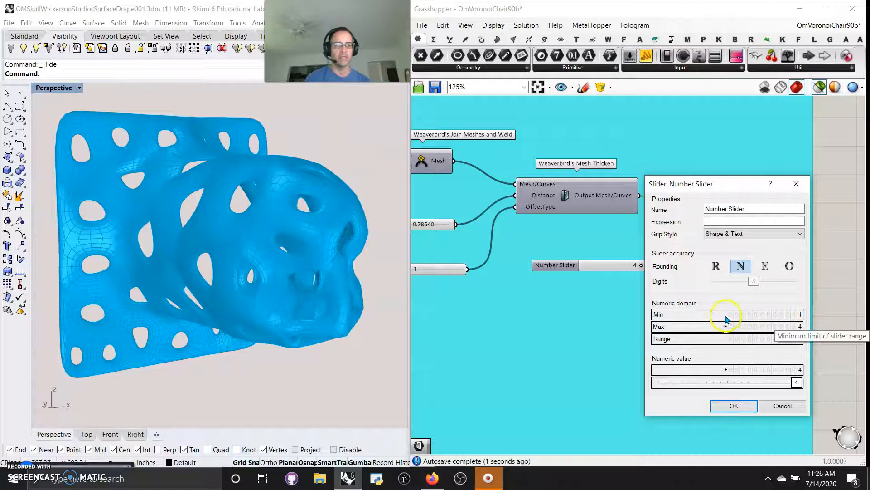
pyautogui.click(733, 404)
# Go back to the start of the definition and preview the draped skull surface held in the Geometry parameter.
pyautogui.moveTo(498, 347)
pyautogui.mouseDown(button='right')
pyautogui.moveTo(648, 337)
pyautogui.moveTo(707, 316)
pyautogui.moveTo(756, 316)
pyautogui.mouseUp(button='right')
pyautogui.moveTo(555, 326)
pyautogui.mouseDown(button='right')
pyautogui.moveTo(645, 332)
pyautogui.moveTo(626, 331)
pyautogui.mouseUp(button='right')
pyautogui.scroll(-1, 486, 347)
pyautogui.scroll(-2, 486, 347)
pyautogui.moveTo(453, 356)
pyautogui.mouseDown(button='right')
pyautogui.moveTo(636, 352)
pyautogui.moveTo(789, 303)
pyautogui.mouseUp(button='right')
pyautogui.moveTo(301, 312); pyautogui.dragTo(294, 345, button='right')
pyautogui.moveTo(512, 359); pyautogui.dragTo(723, 287, button='right')
pyautogui.moveTo(548, 326); pyautogui.dragTo(587, 300, button='right')
pyautogui.moveTo(609, 267); pyautogui.dragTo(596, 266)
pyautogui.click(544, 266)
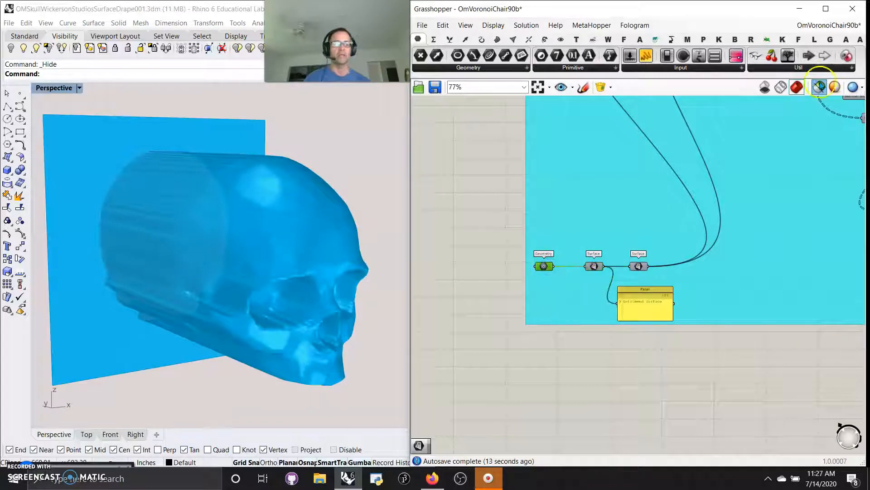
# Compare the final perforated mesh with the input skull surface by switching the selected-only preview off and back on.
pyautogui.click(819, 86)
pyautogui.click(564, 260)
pyautogui.click(637, 266)
pyautogui.click(594, 266)
pyautogui.click(820, 86)
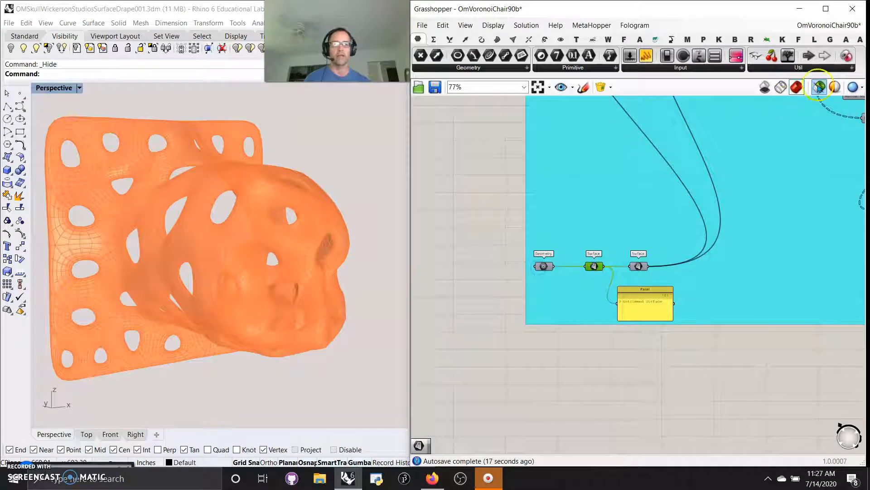
pyautogui.click(543, 269)
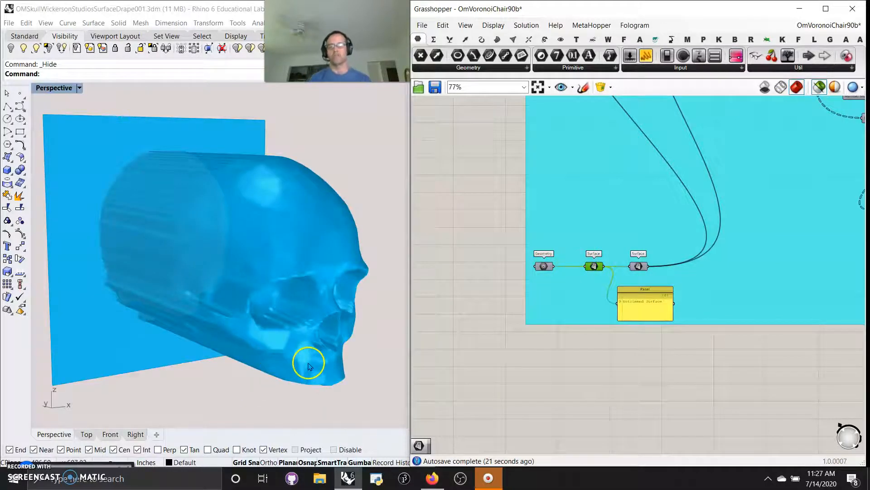
pyautogui.moveTo(314, 365); pyautogui.dragTo(340, 381, button='right')
# Show an overview of the OM Tutorial 090 definition and list the files in the OM! template folder.
pyautogui.rightClick(670, 383)
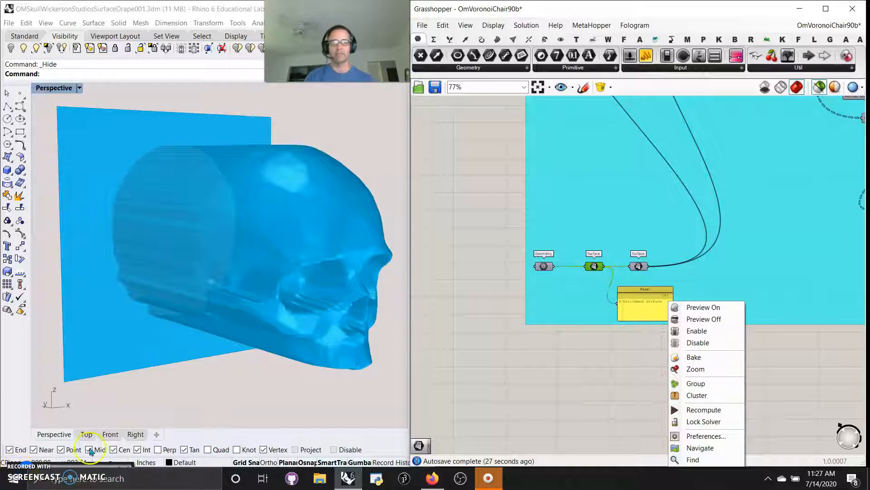
pyautogui.scroll(-2, 543, 366)
pyautogui.moveTo(545, 369); pyautogui.dragTo(515, 405, button='right')
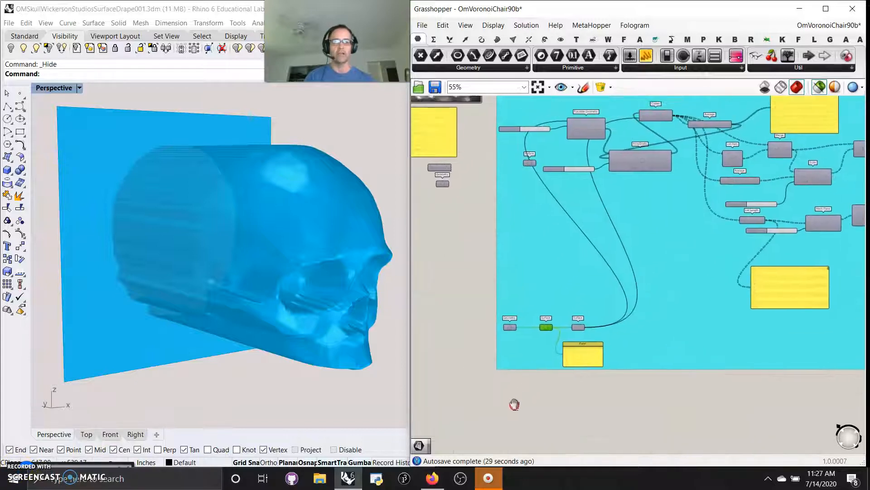
pyautogui.scroll(-1, 515, 404)
pyautogui.moveTo(608, 400); pyautogui.dragTo(564, 409, button='right')
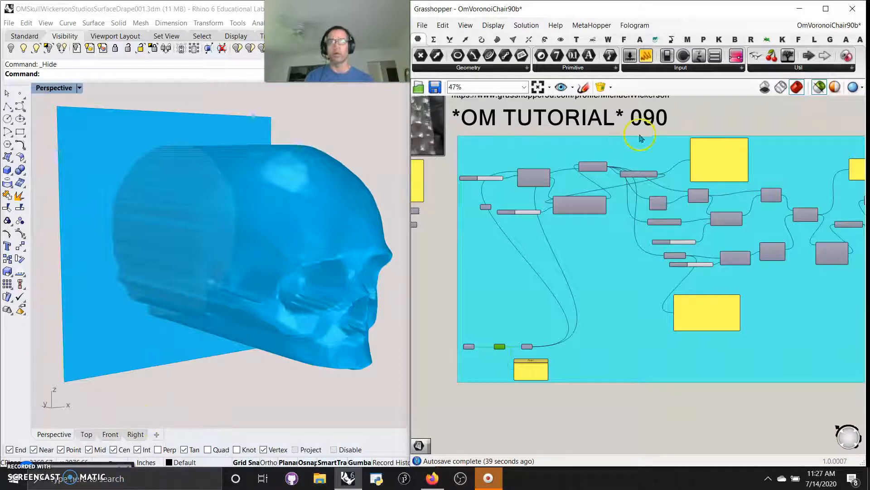
pyautogui.click(612, 87)
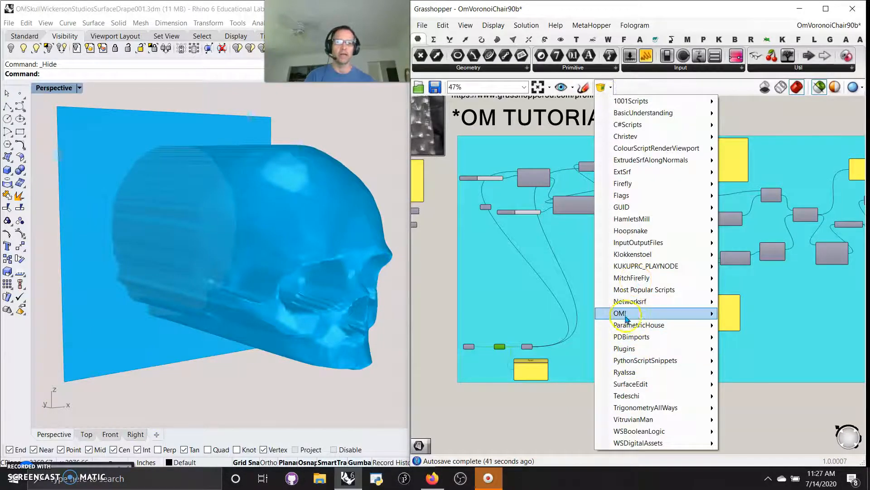
pyautogui.moveTo(624, 317)
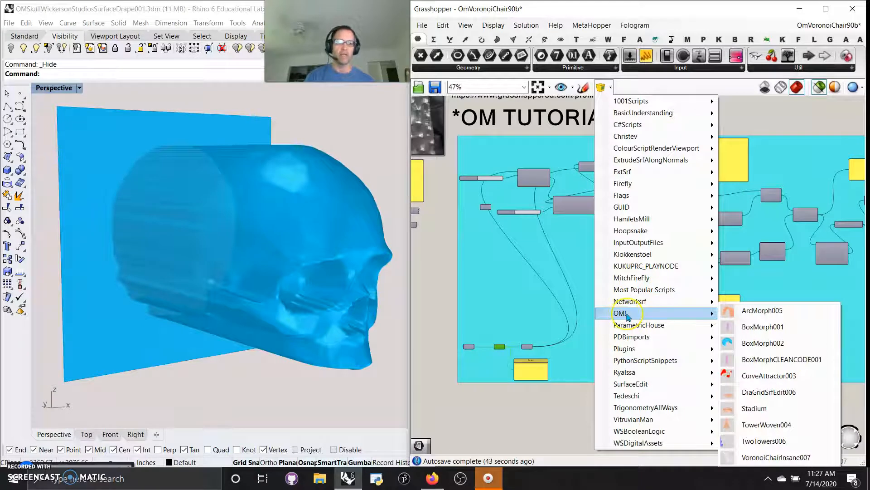